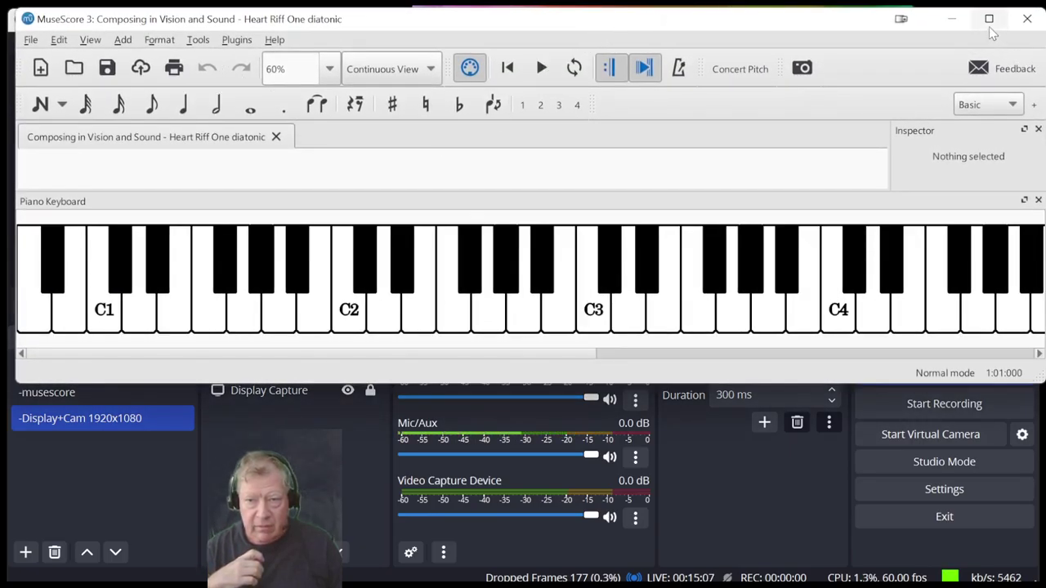
Maximize the MuseScore window showing the 'Heart Riff One diatonic' score.
{"action": "left_click", "coordinate": [989, 20]}
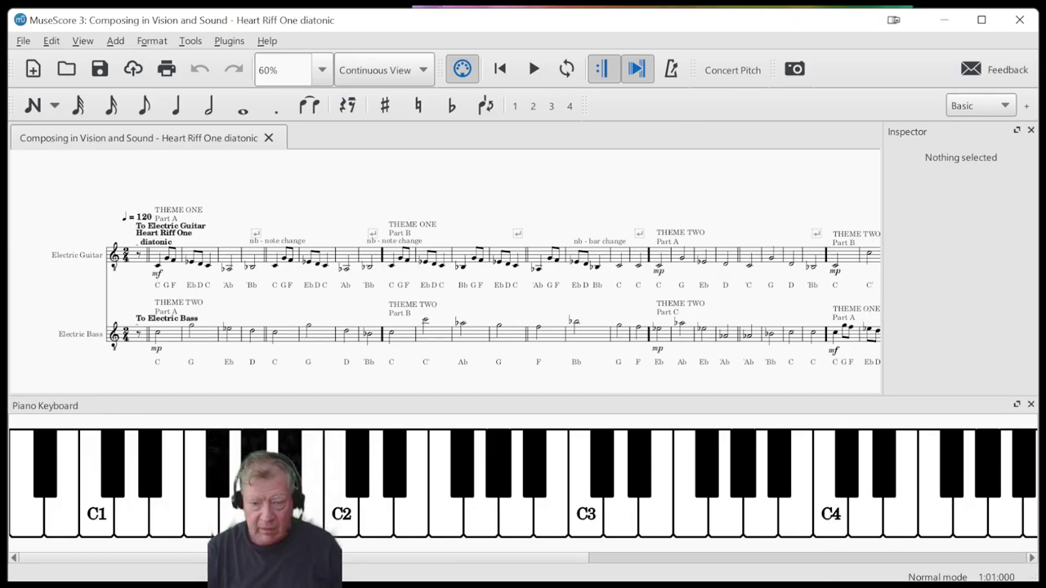
Switch to OBS Studio with Alt+Tab and stop the live stream.
{"action": "key", "text": "alt+Tab"}
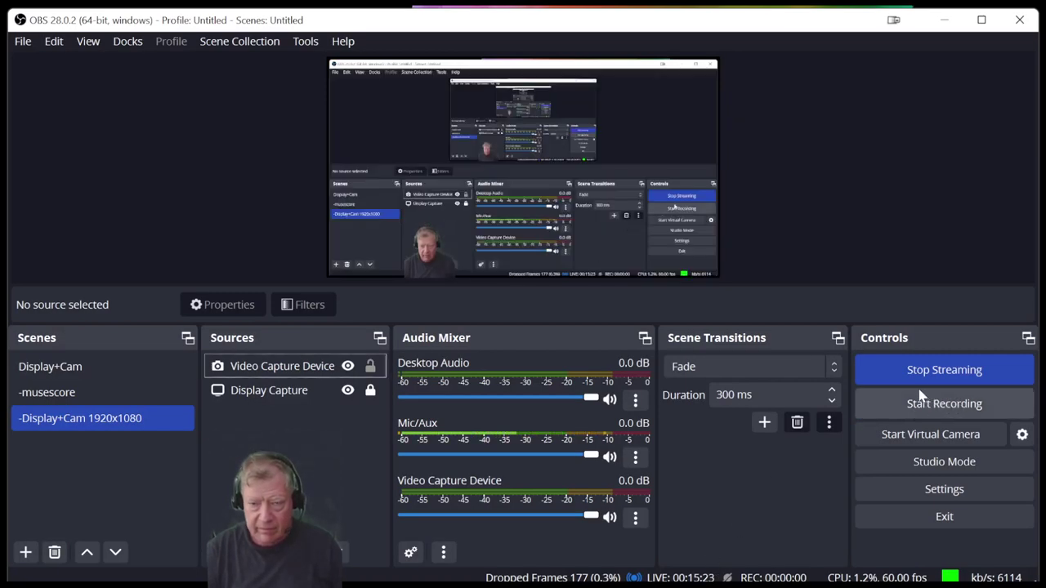
{"action": "left_click", "coordinate": [921, 376]}
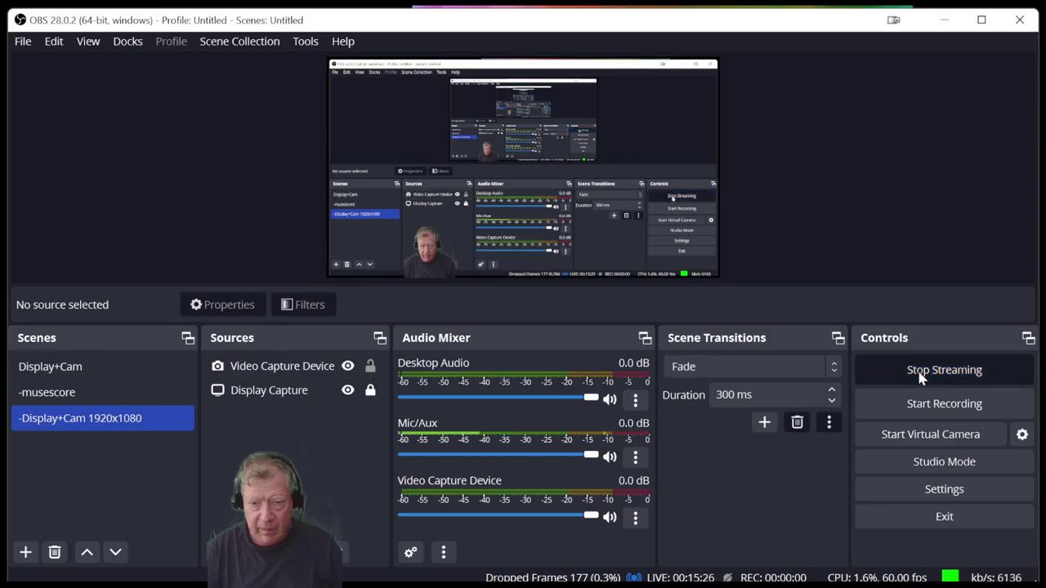